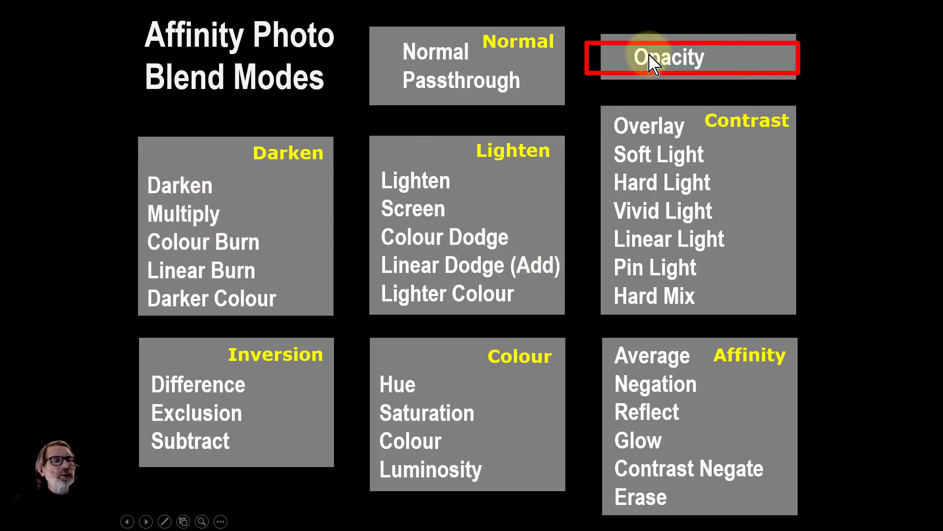
left_click(424, 216)
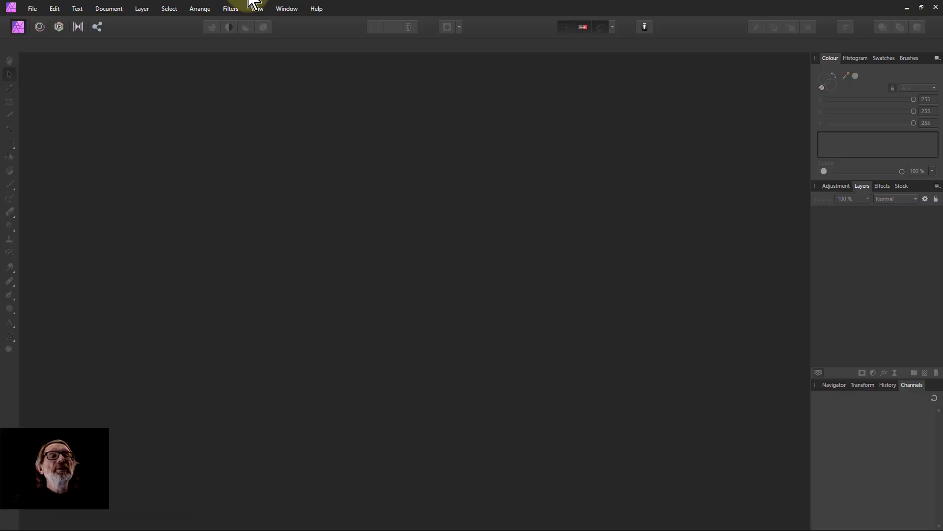
Create a new document from the 10R photo preset, 12 x 10 in at 300 DPI.
left_click(32, 9)
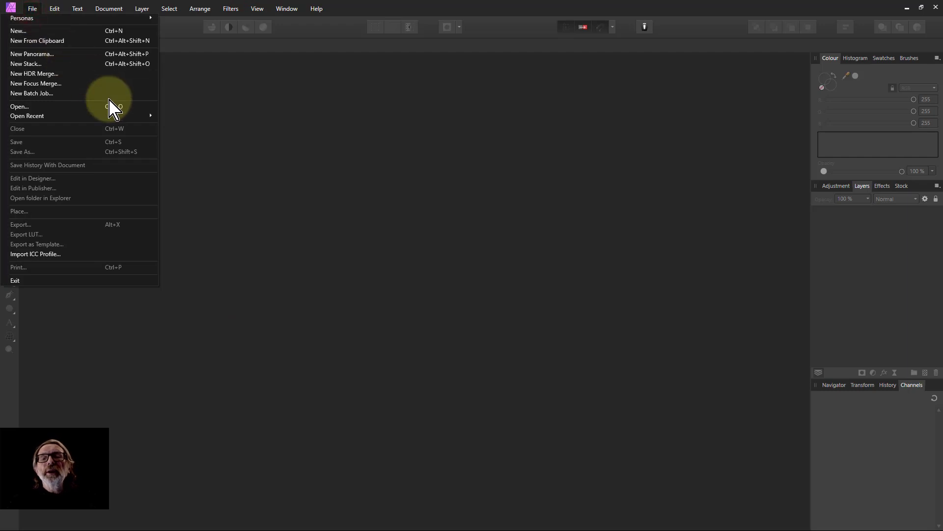
left_click(55, 32)
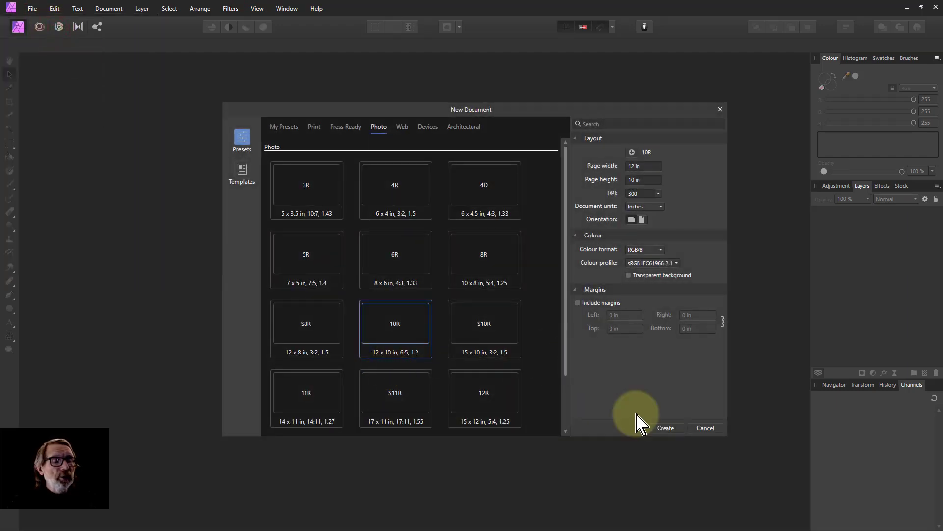
left_click(663, 425)
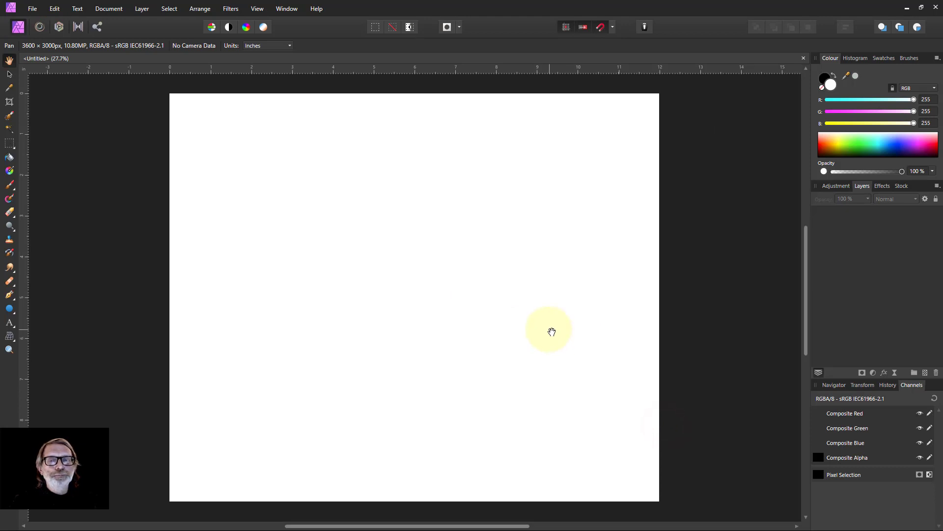
Draw an ellipse about 2.8 in across in the page's upper-left area and fill it with pure red (255, 0, 0).
left_click(10, 308)
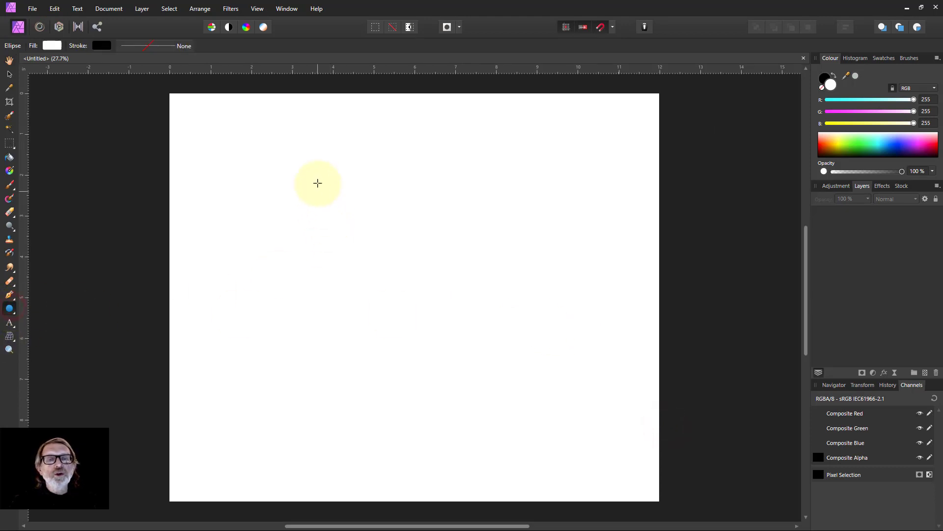
left_click_drag(289, 181, 402, 298)
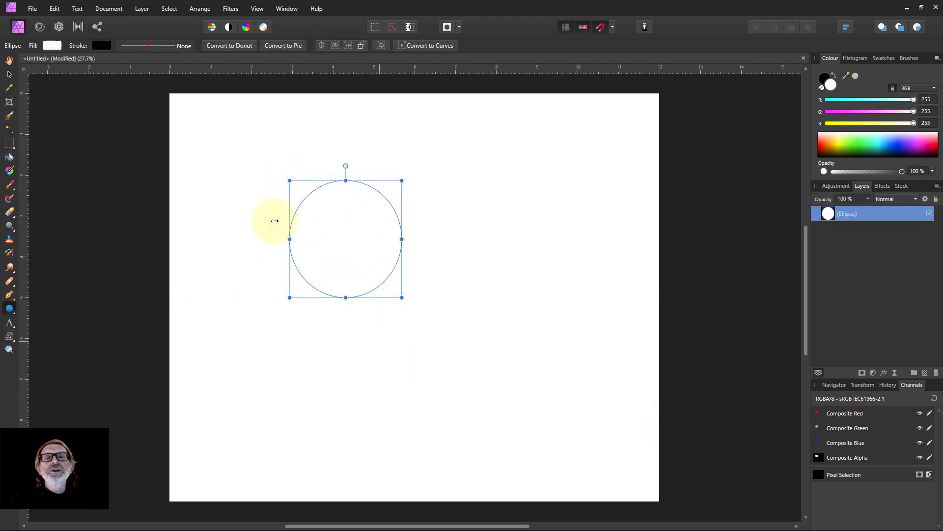
left_click(52, 45)
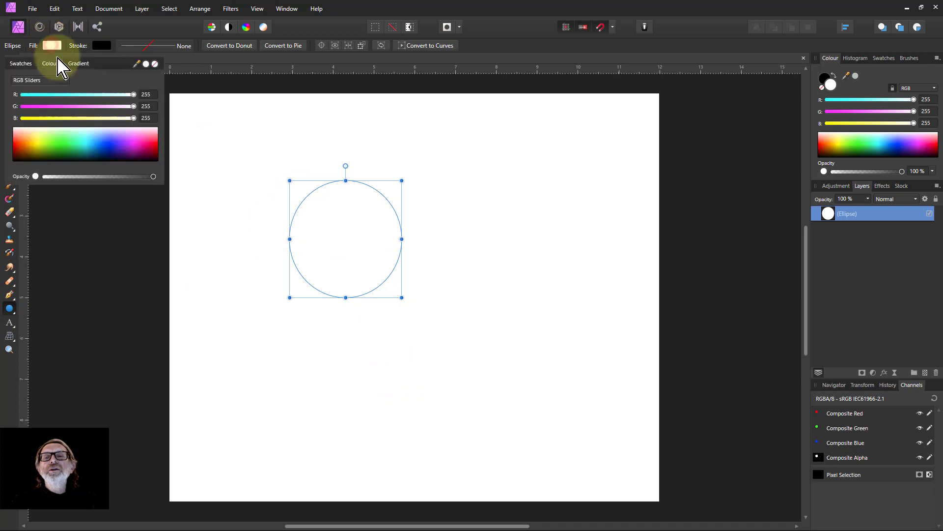
left_click(151, 154)
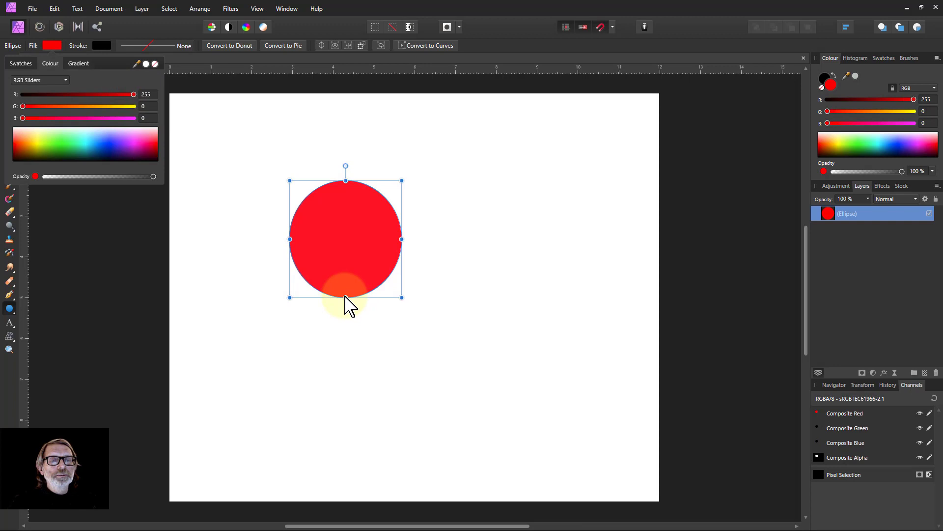
left_click_drag(275, 239, 308, 241)
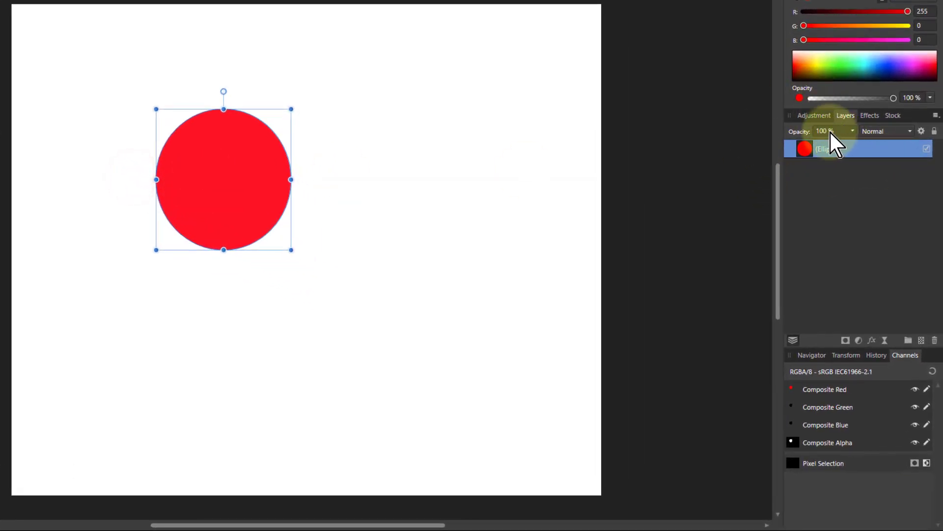
Set the red ellipse layer's opacity to 50%.
left_click(830, 131)
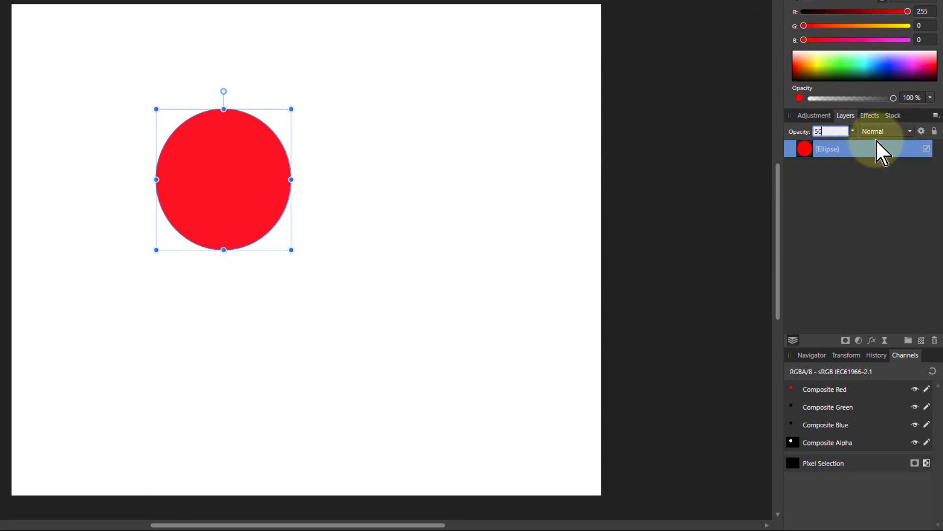
type("50")
key("Return")
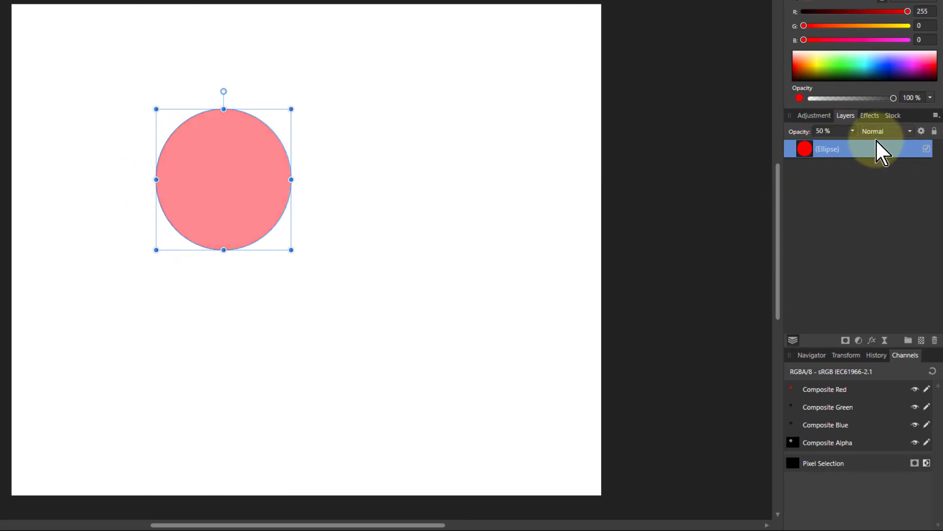
Duplicate the ellipse layer and place the copy below and to the right of the original, without overlap.
left_click(814, 151)
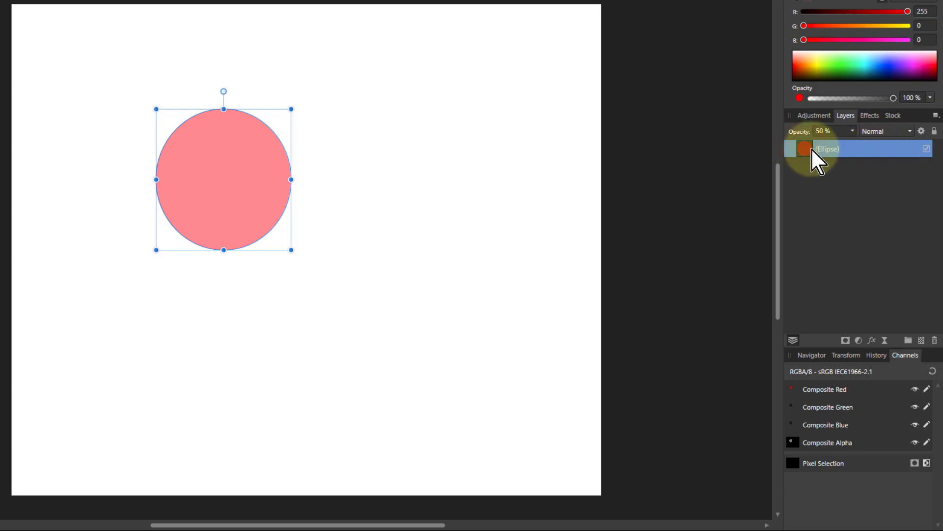
key("ctrl+j")
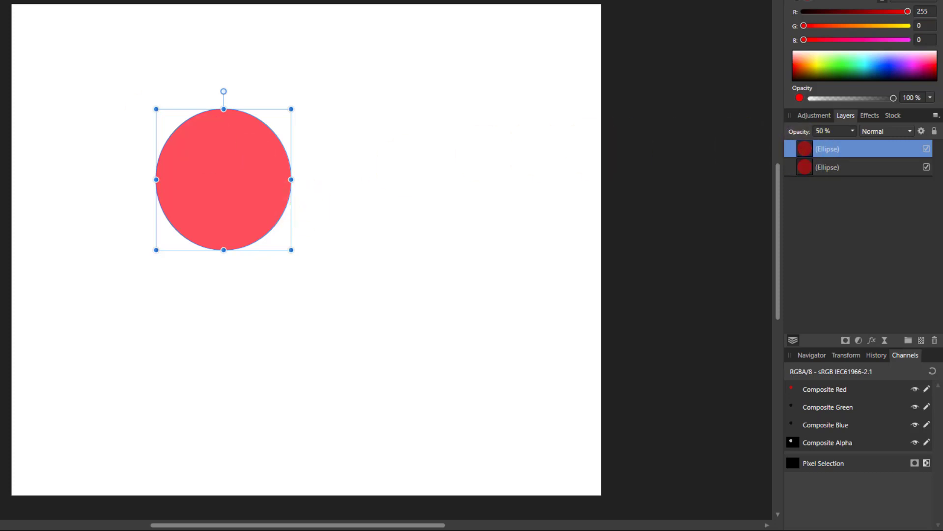
left_click_drag(160, 173, 447, 240)
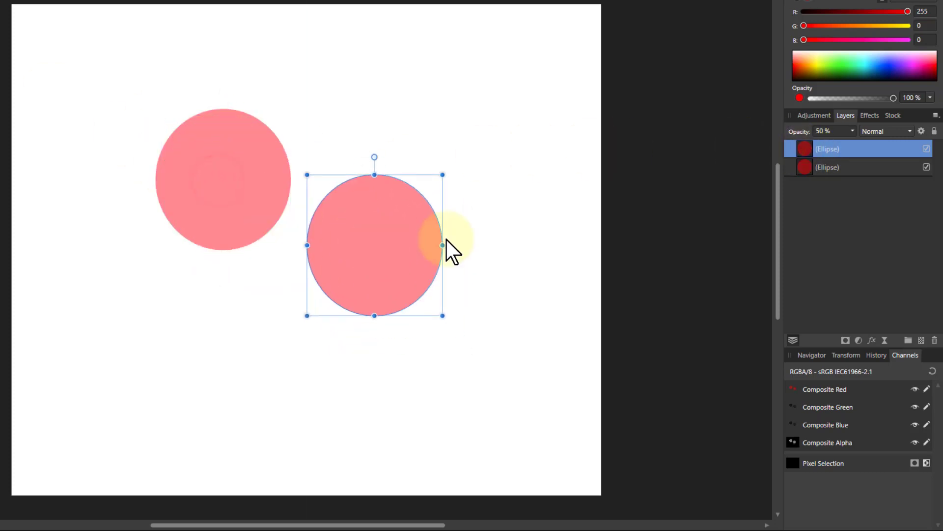
Compare the opacity of both ellipse layers, and move the copy partly over the original and away again.
left_click(805, 169)
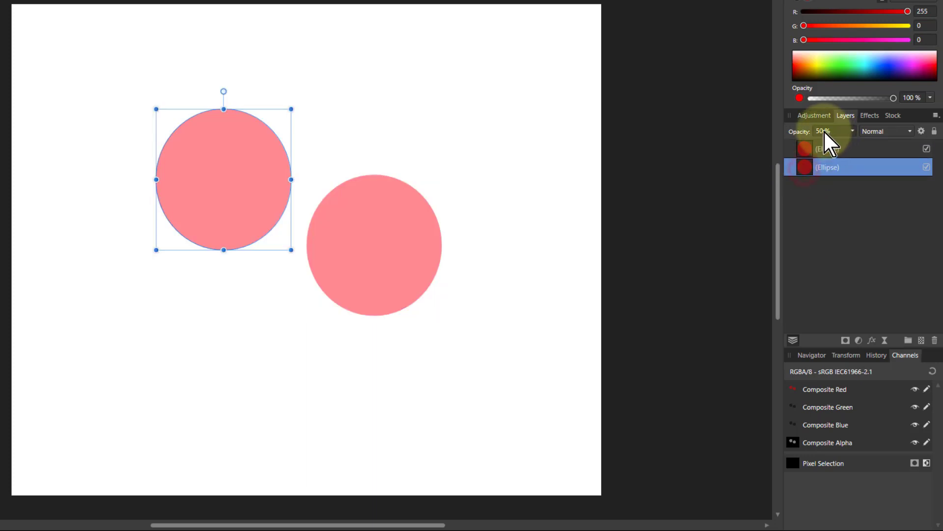
left_click(388, 250)
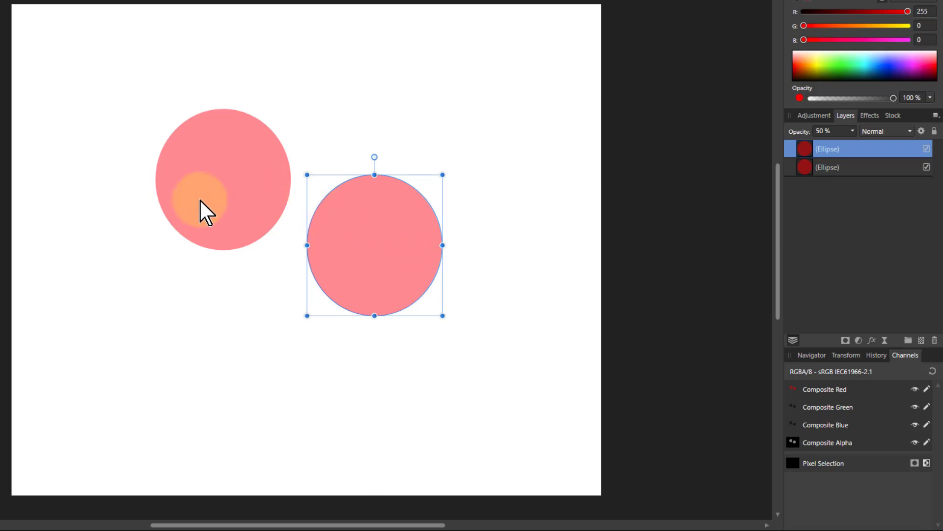
left_click_drag(403, 258, 314, 234)
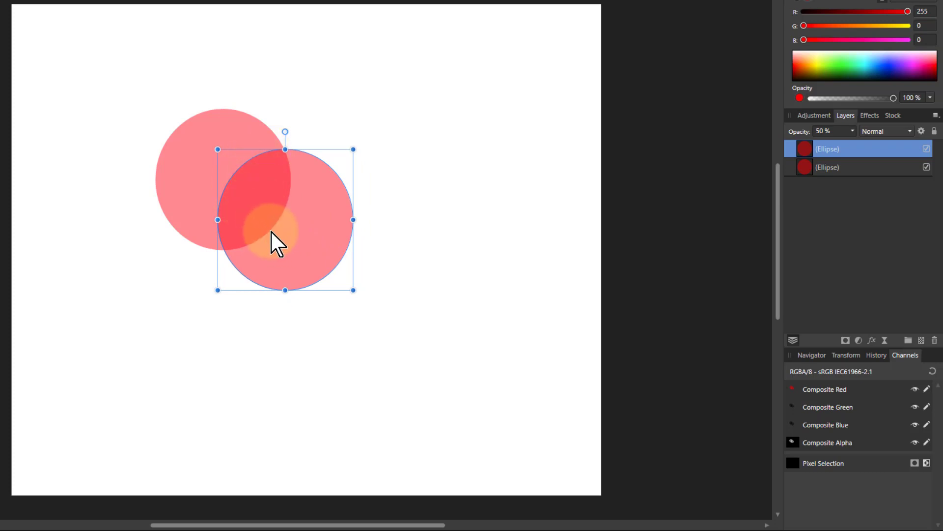
left_click_drag(306, 235, 379, 282)
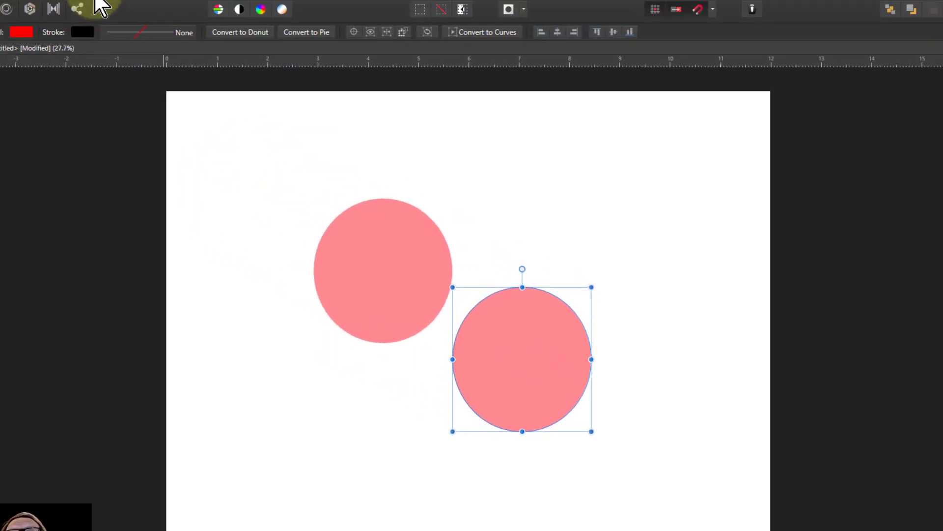
Give the document a transparent background and move the copied ellipse so it partly overlaps the original.
left_click(136, 11)
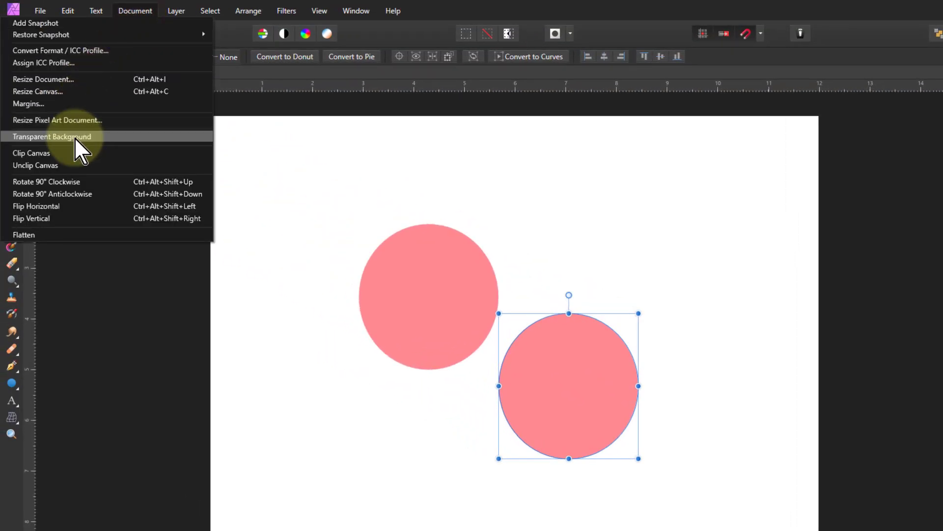
left_click(37, 137)
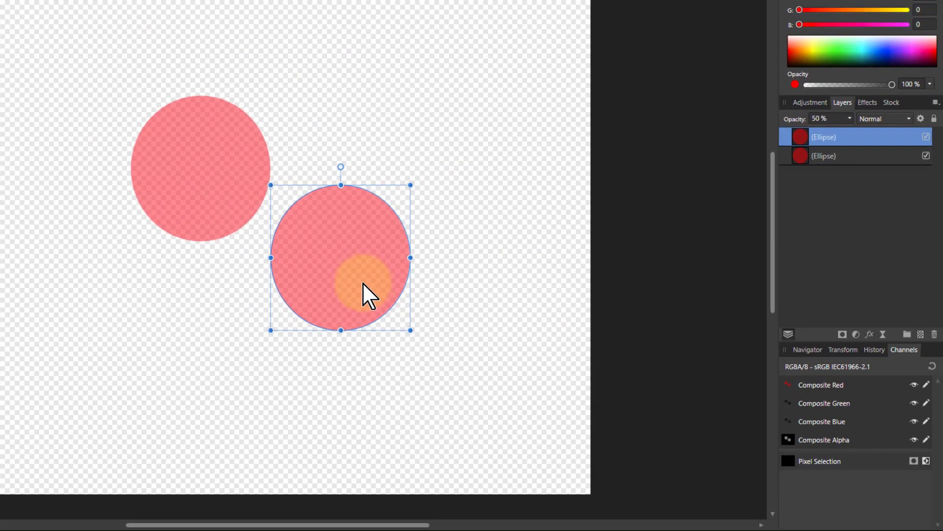
left_click_drag(350, 279, 298, 260)
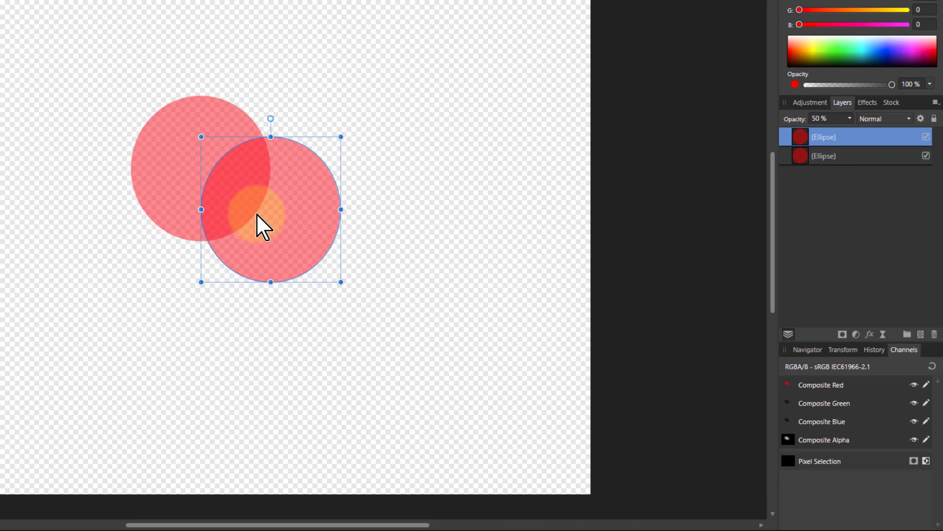
Try the original ellipse's layer at 100% opacity and return it to 50%.
left_click(801, 156)
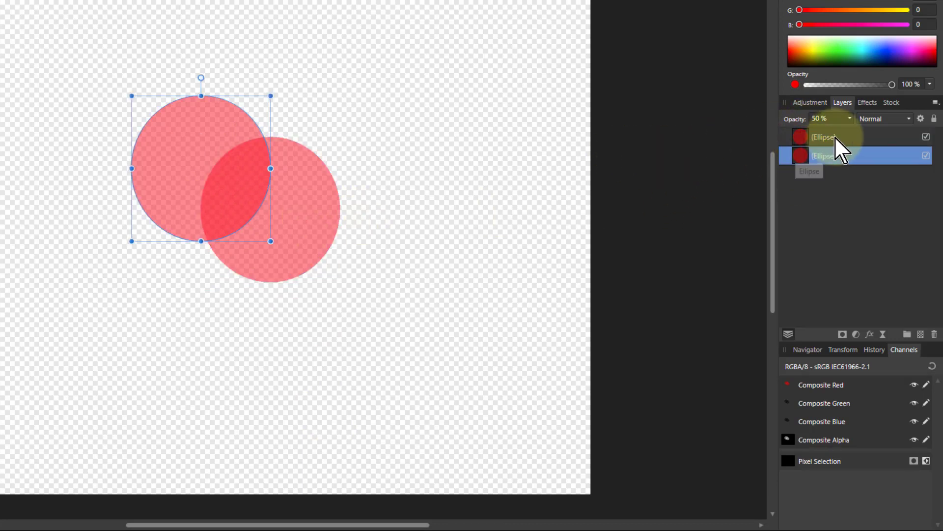
left_click_drag(849, 120, 627, 196)
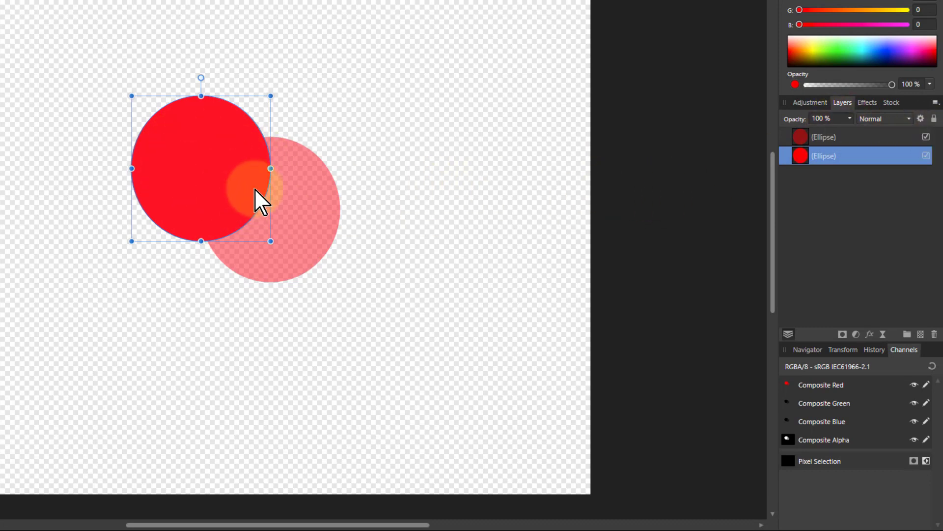
left_click(817, 117)
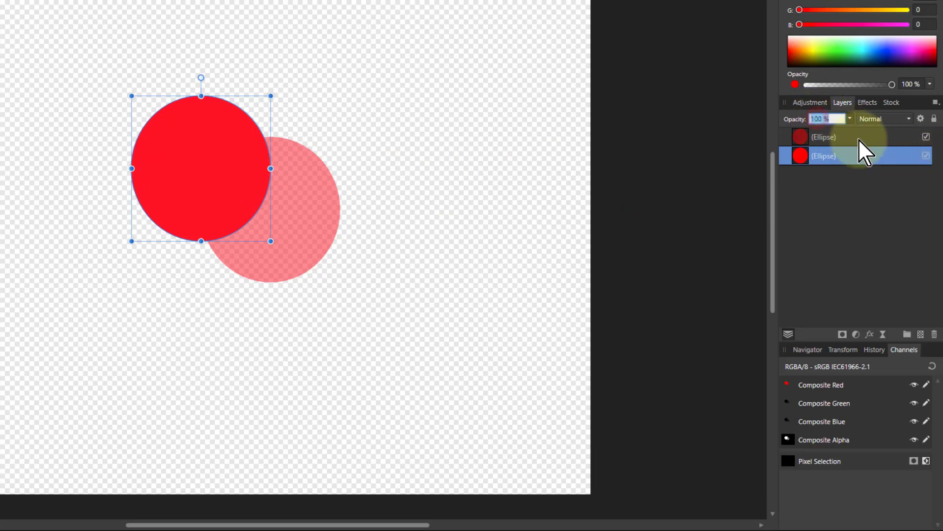
type("50")
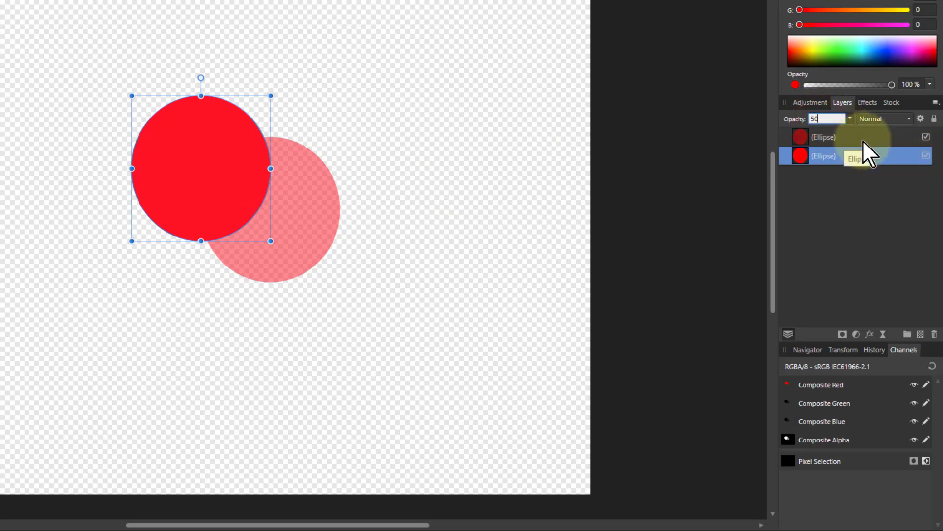
key("Return")
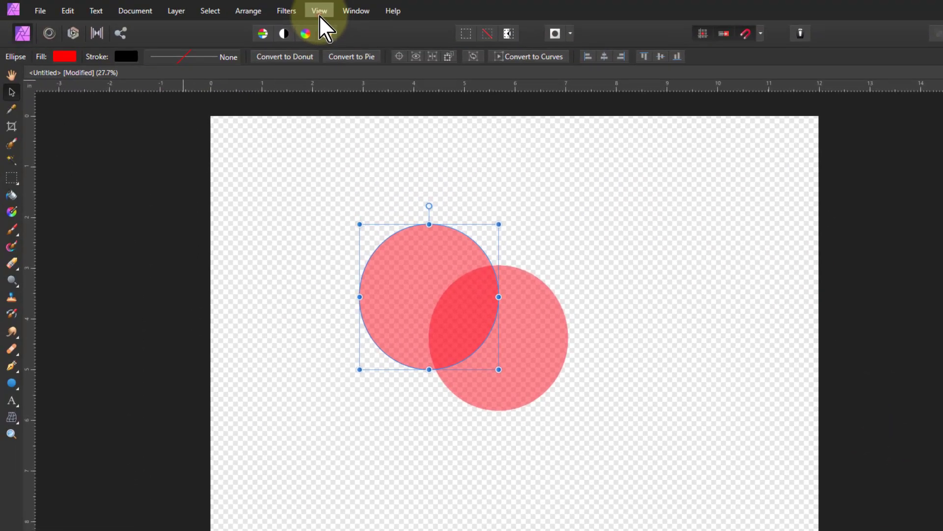
Show the Info panel and move it clear of the overlapping ellipses.
left_click(320, 10)
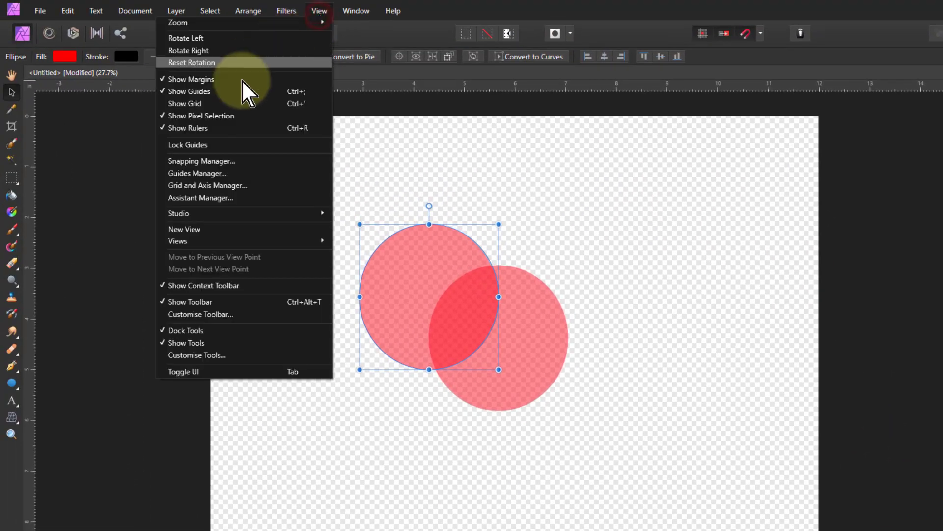
mouse_move(244, 217)
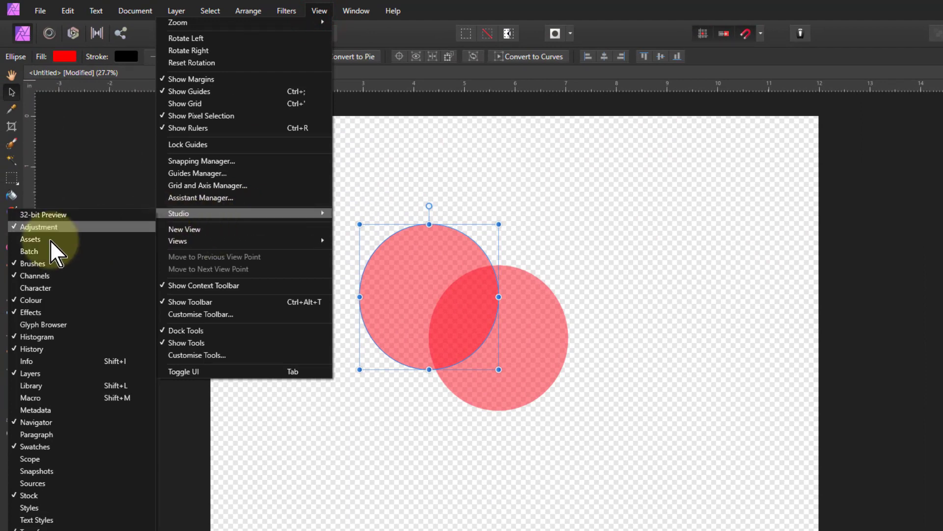
left_click(31, 361)
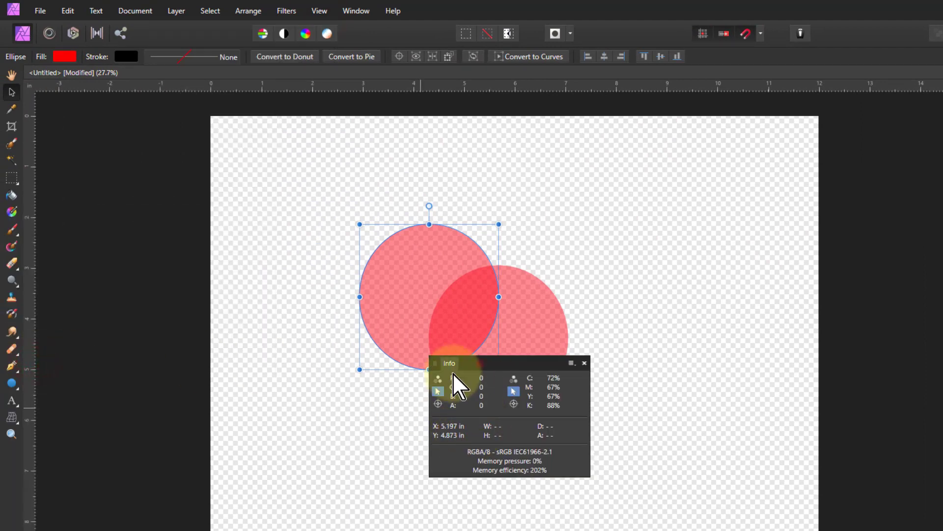
left_click_drag(453, 372, 269, 399)
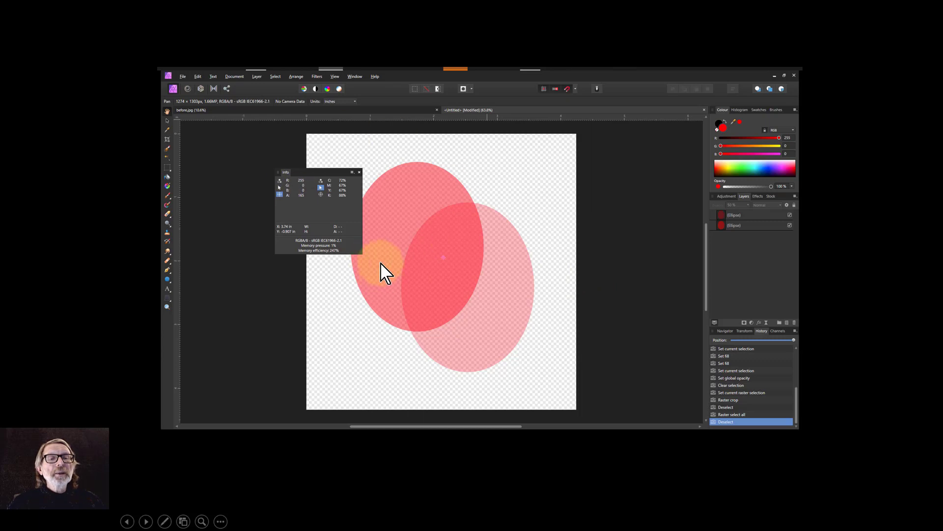
left_click(418, 271)
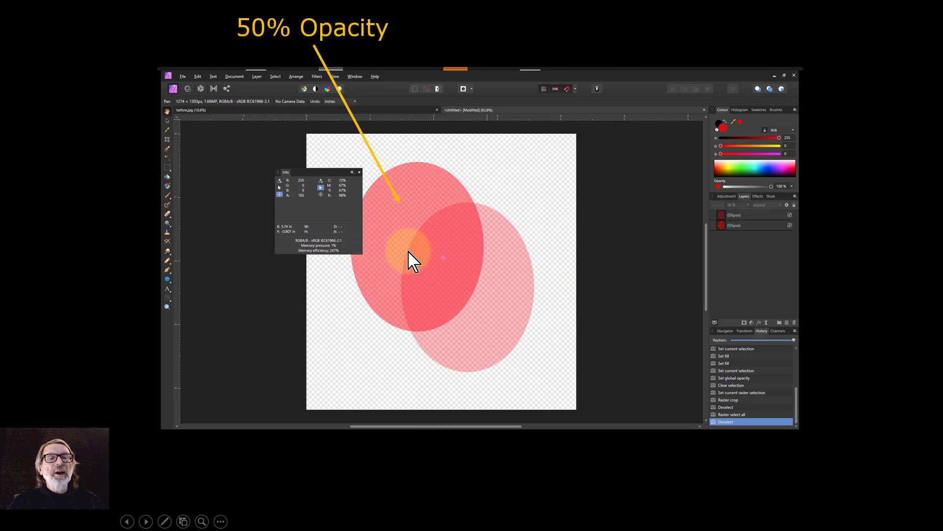
left_click(563, 130)
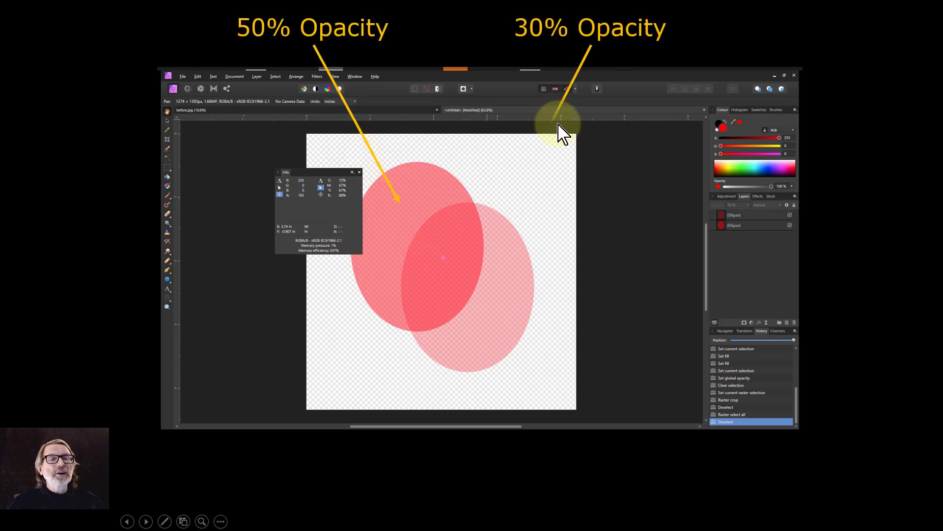
left_click(466, 245)
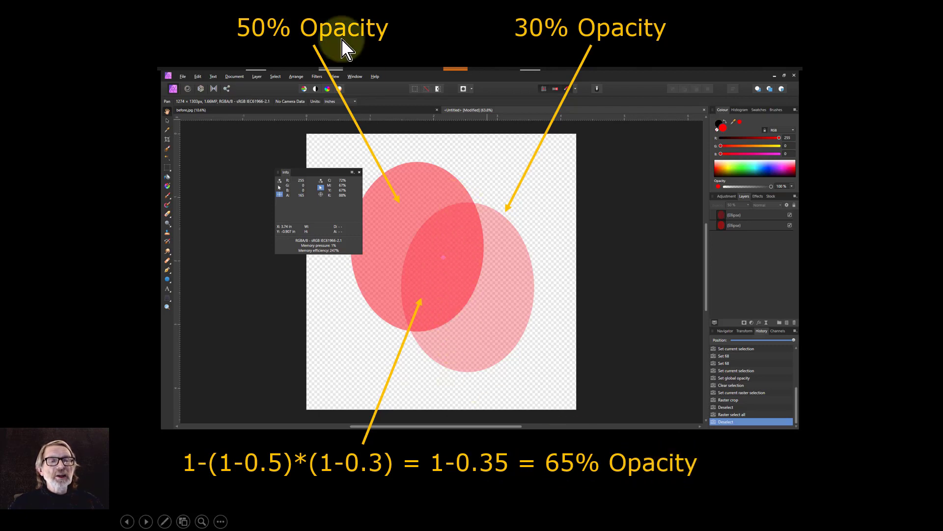
left_click(451, 438)
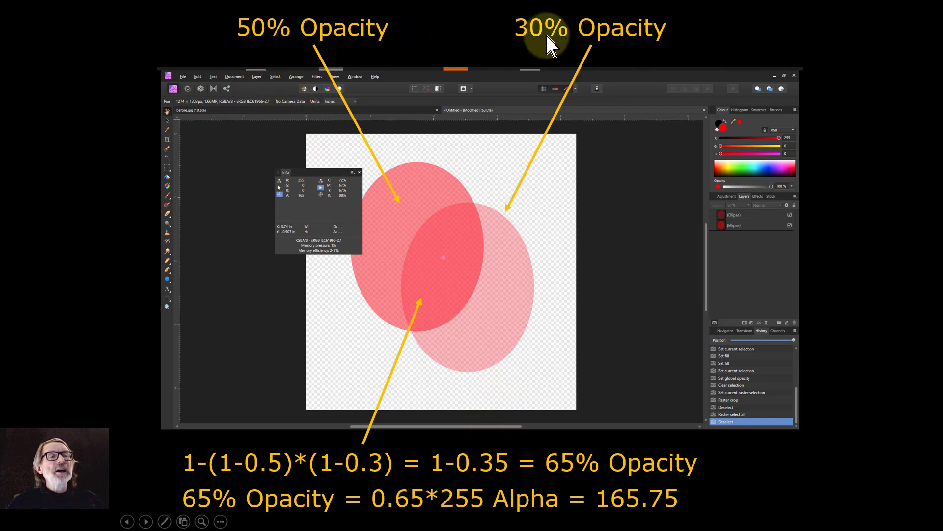
left_click(587, 106)
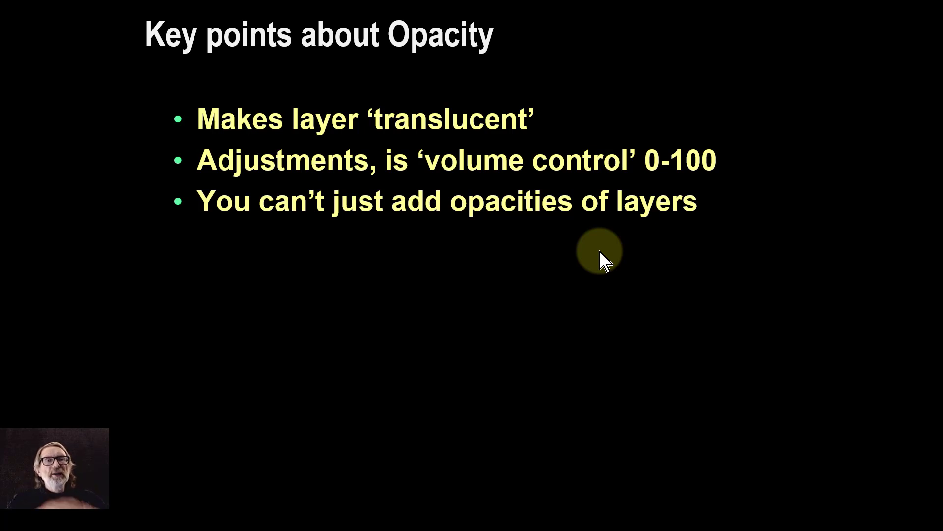
left_click(599, 271)
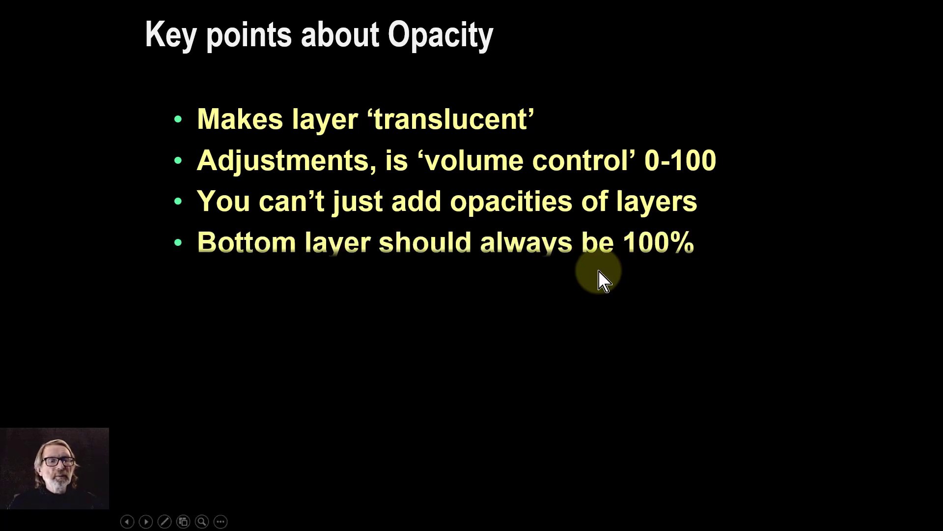
left_click(551, 288)
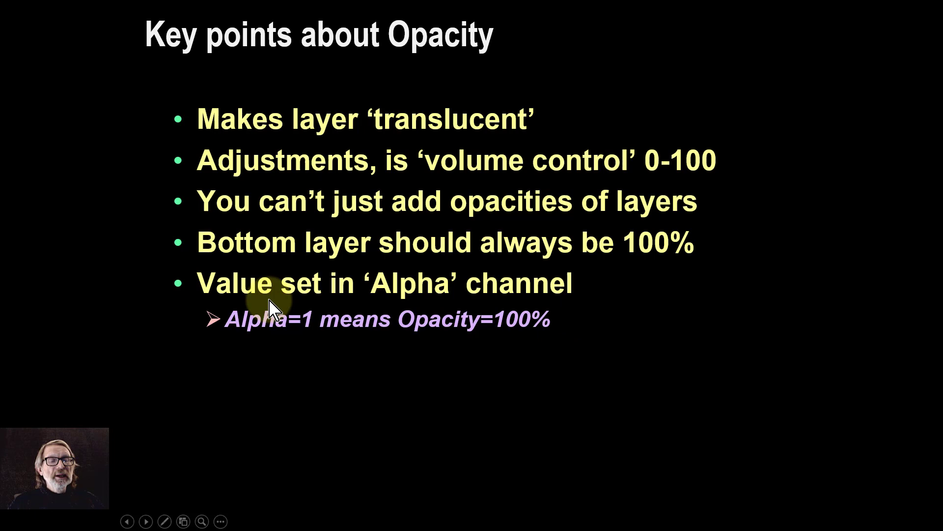